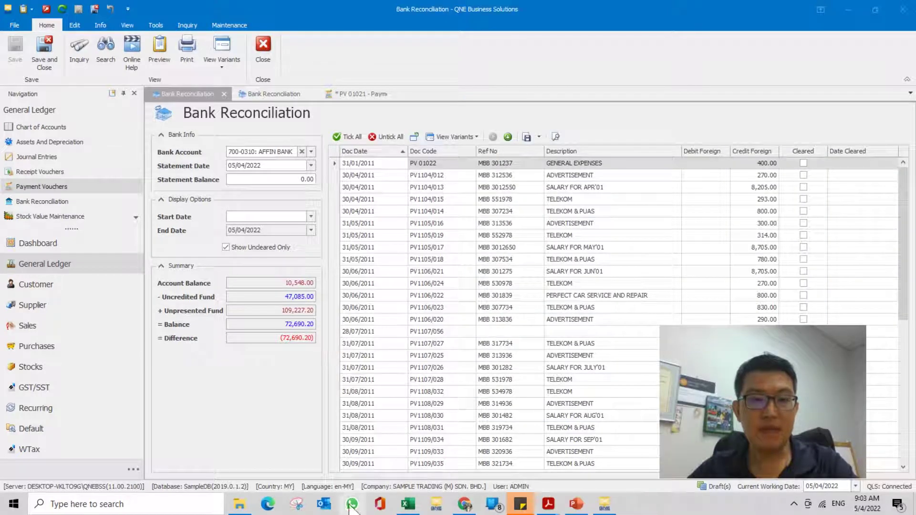
# Check the YouTube comments in the browser, then return to the bank reconciliation window.
pyautogui.click(464, 504)
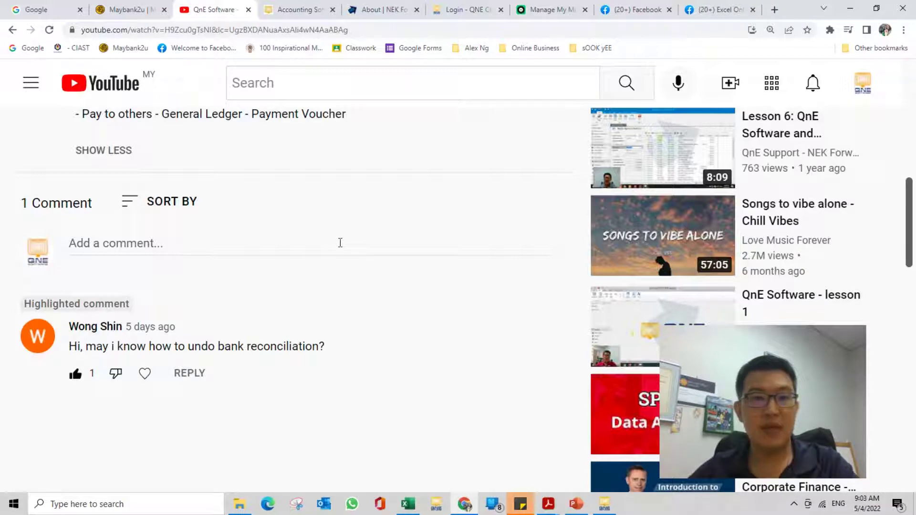
pyautogui.scroll(1, 344, 253)
pyautogui.scroll(-2, 344, 253)
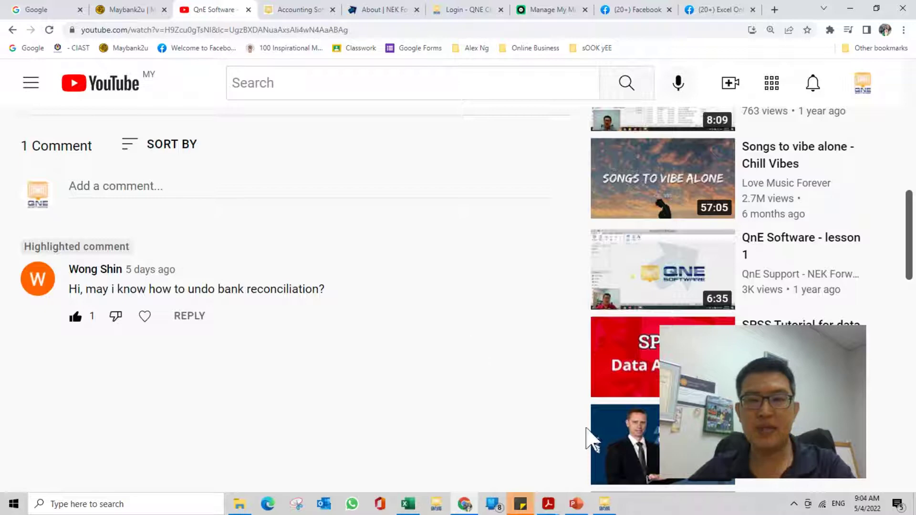
pyautogui.click(605, 504)
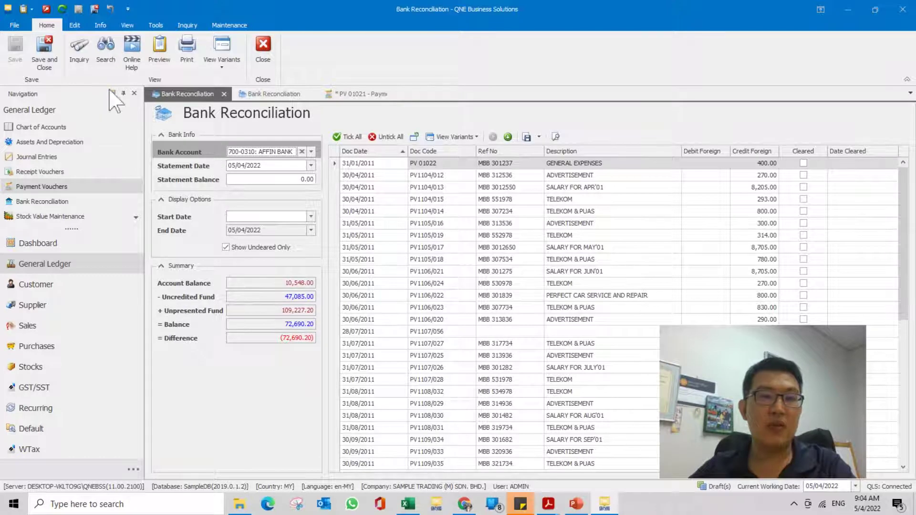
# Open and close an extra Bank Reconciliation window and the saved reconciliation records list.
pyautogui.click(56, 201)
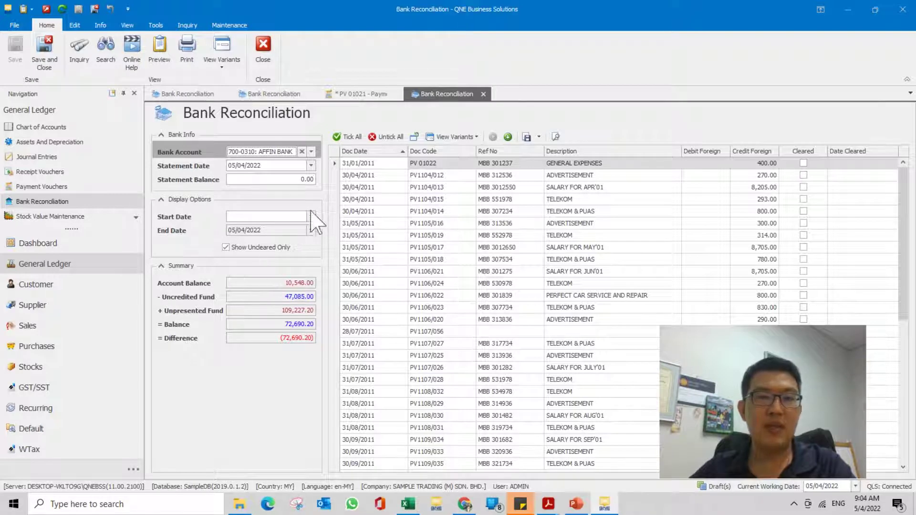
pyautogui.click(484, 94)
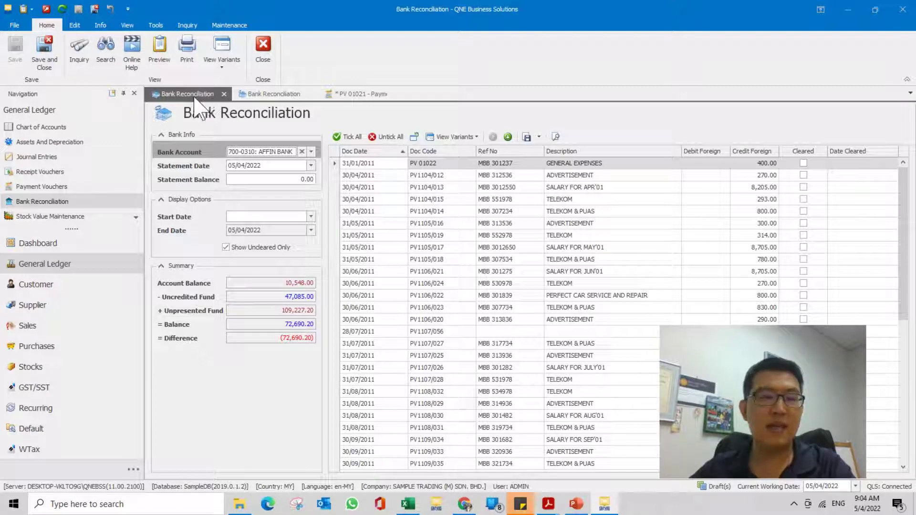
pyautogui.click(104, 51)
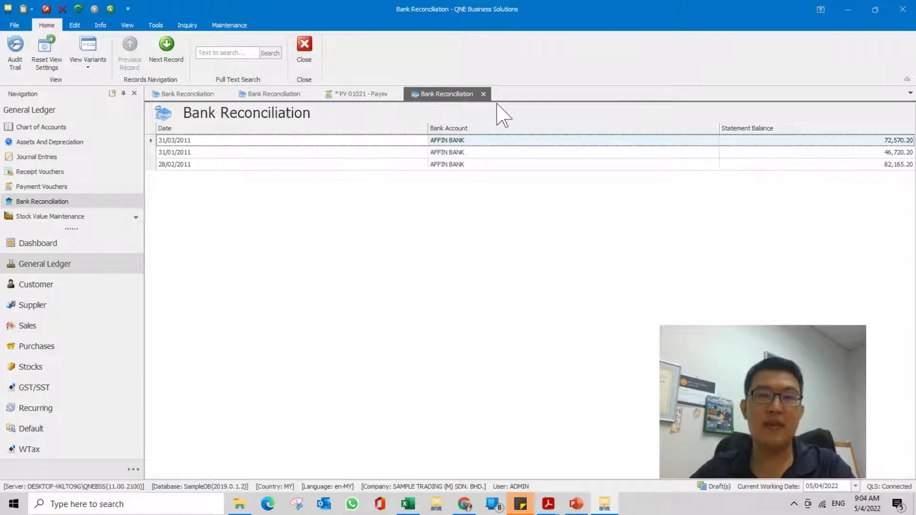
pyautogui.click(484, 94)
# Close PV 01021 discarding its changes, then select SALARY FOR JAN'01 in the January reconciliation.
pyautogui.click(353, 95)
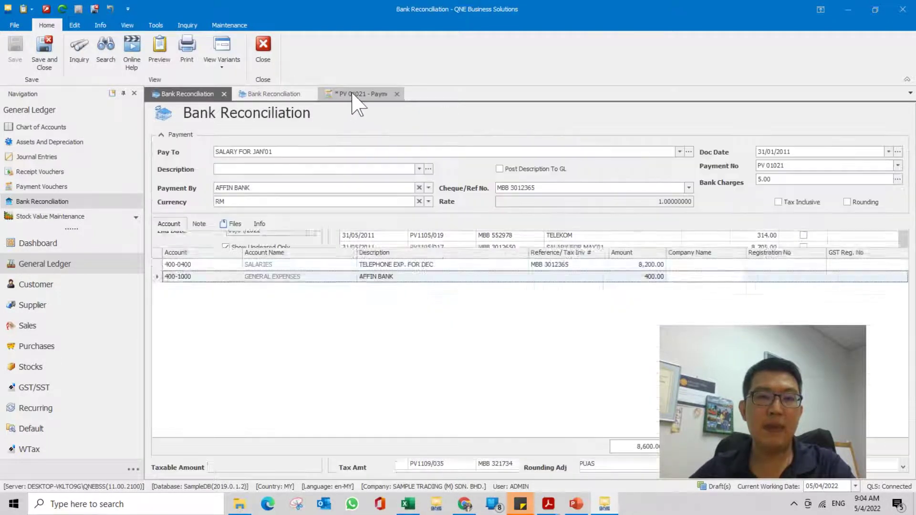
pyautogui.click(396, 94)
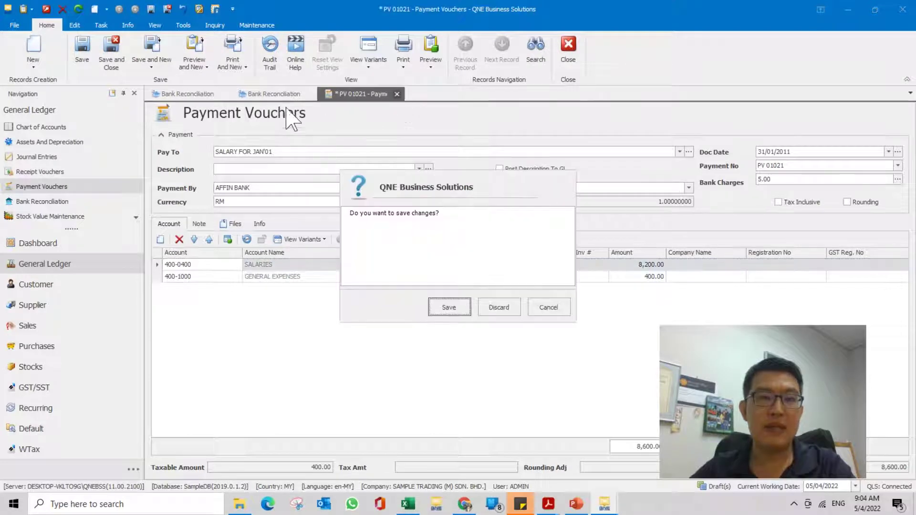
pyautogui.click(498, 307)
pyautogui.click(274, 95)
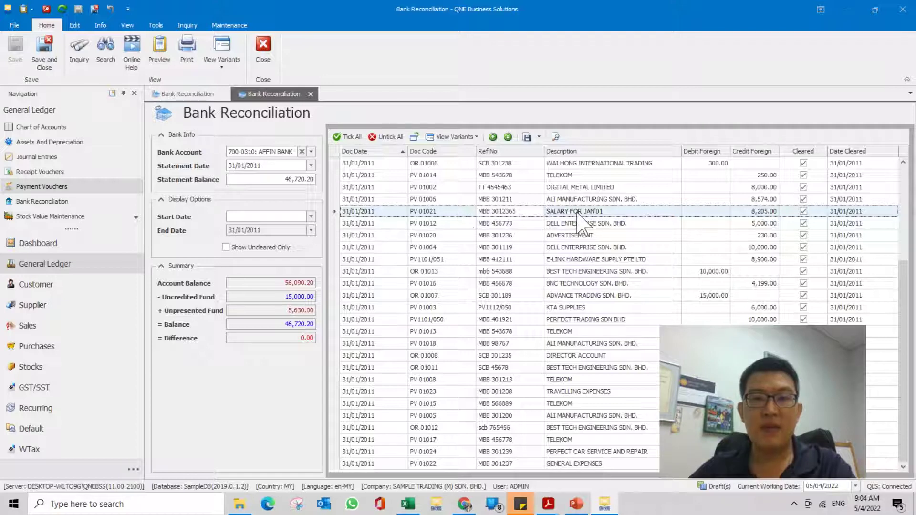
pyautogui.click(596, 212)
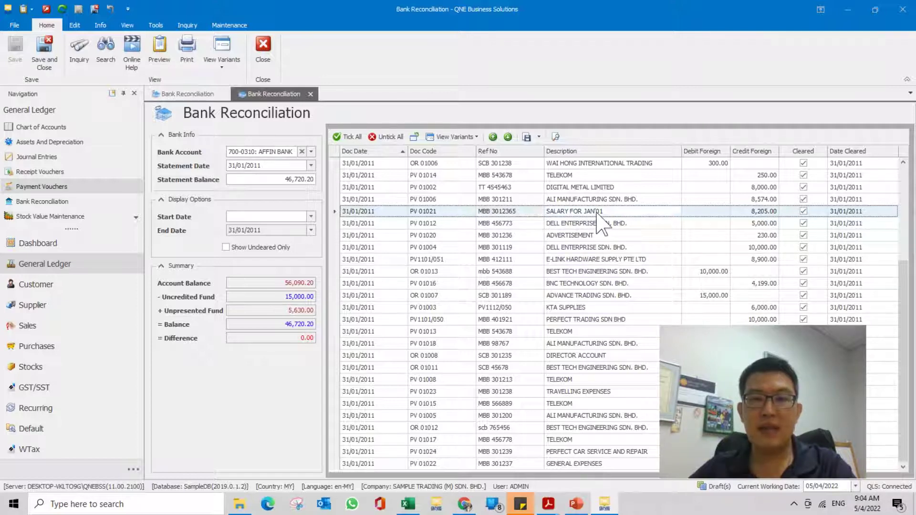
# Open PV 01021 and add a 200.00 line for 400-1000 GENERAL EXPENSES.
pyautogui.doubleClick(596, 212)
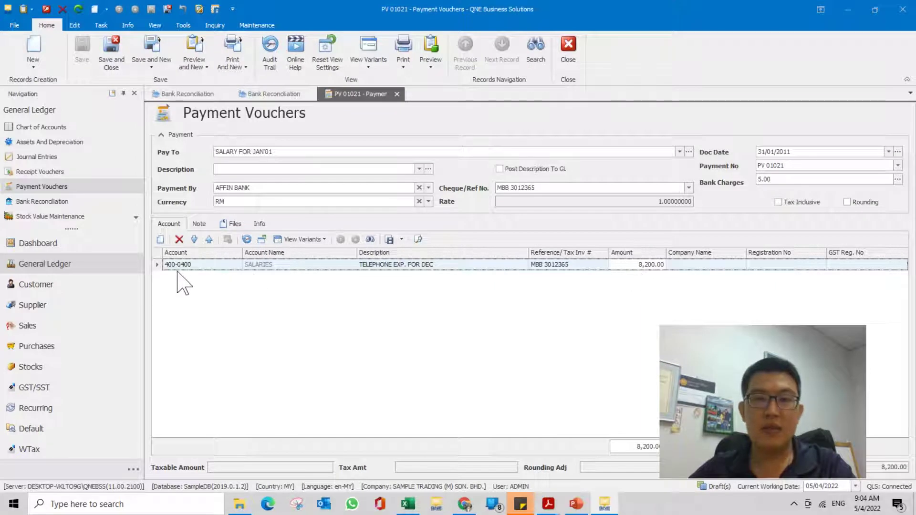
pyautogui.click(160, 239)
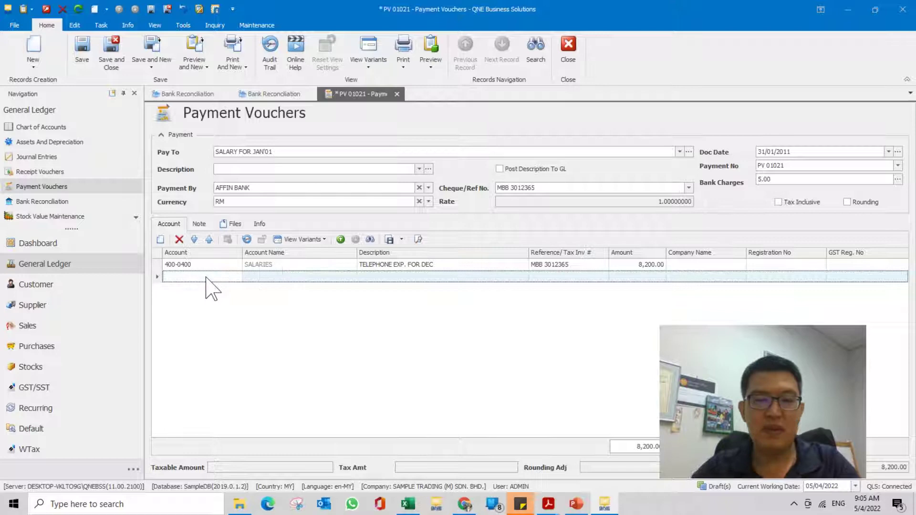
pyautogui.write('general')
pyautogui.press('Return')
pyautogui.press('Return')
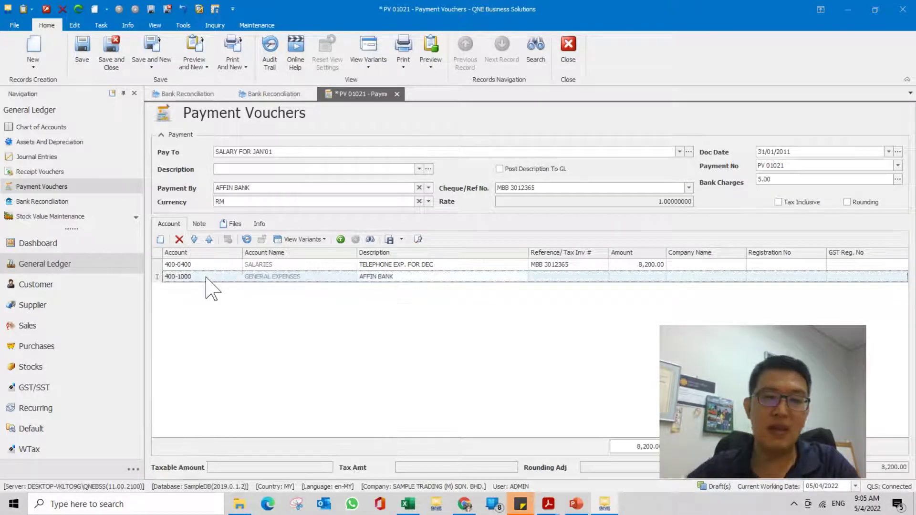
pyautogui.click(620, 280)
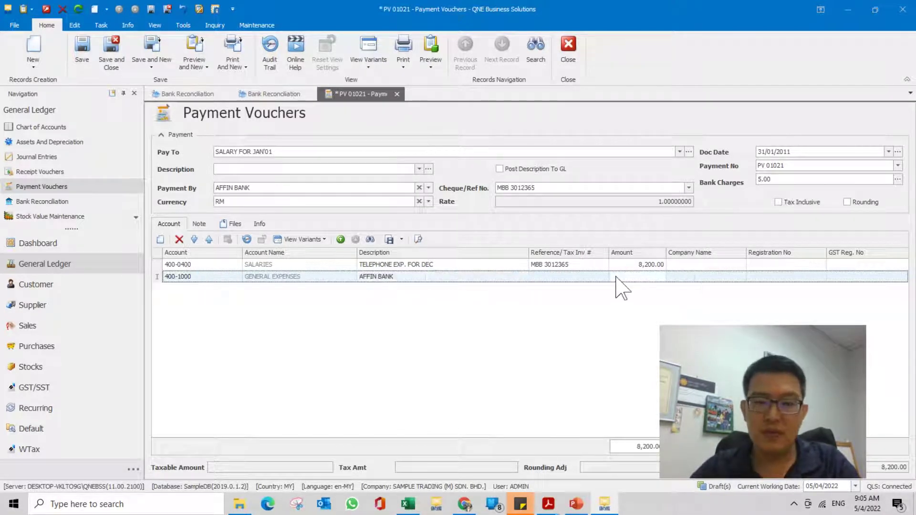
pyautogui.write('200')
# Change the SALARIES line amount to 8,000.00 and attempt to save the voucher.
pyautogui.click(626, 266)
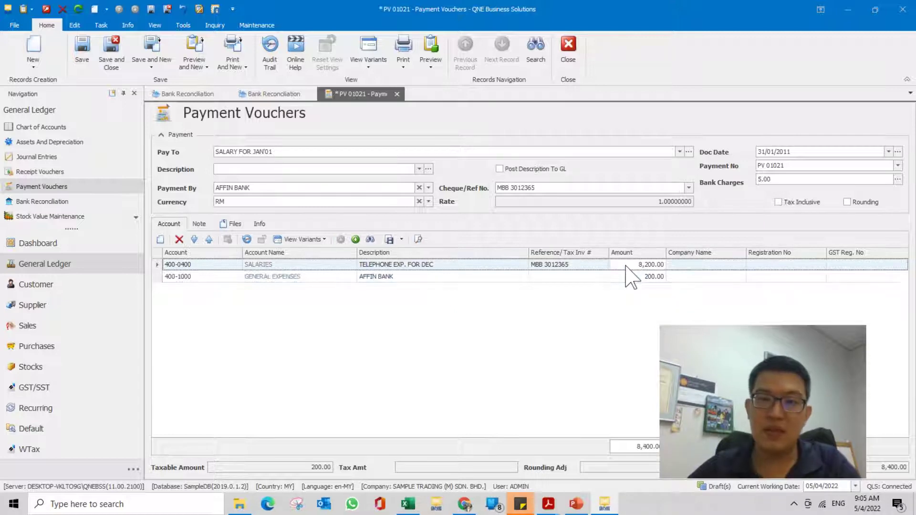
pyautogui.press('BackSpace')
pyautogui.press('Return')
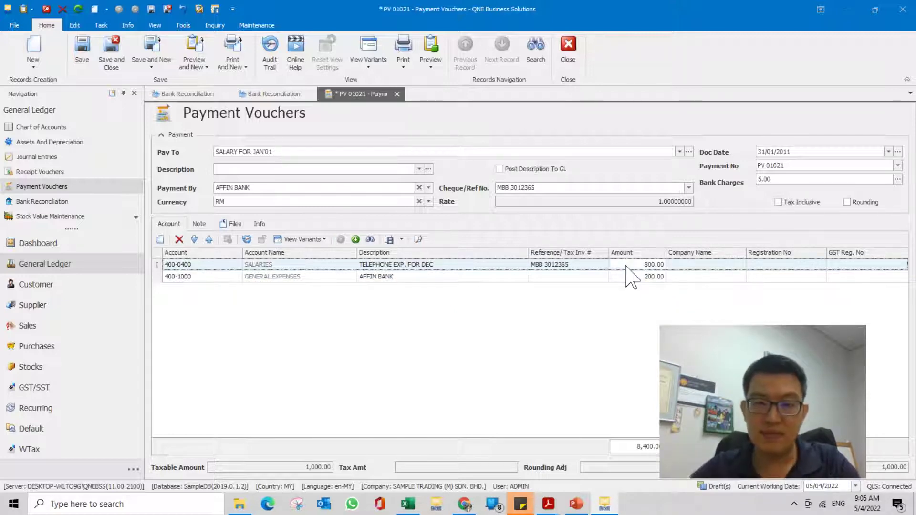
pyautogui.press('Return')
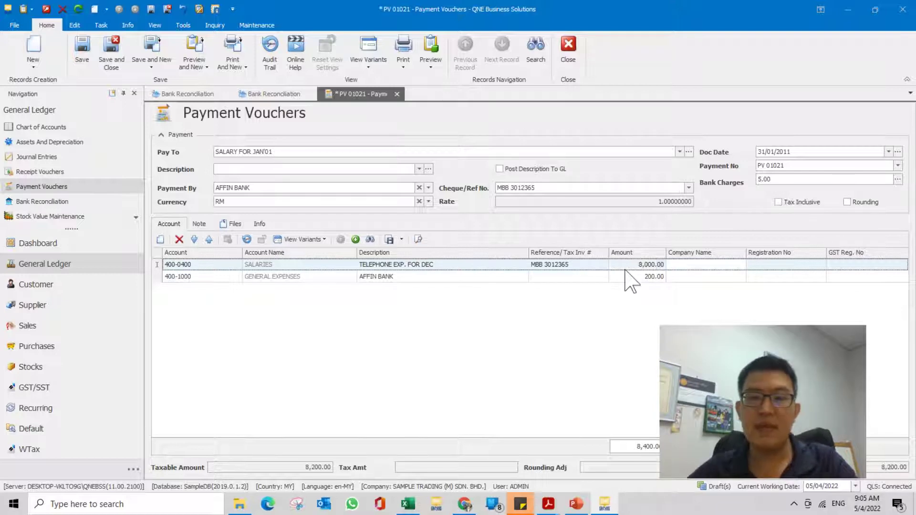
pyautogui.click(626, 277)
pyautogui.click(619, 266)
pyautogui.click(599, 278)
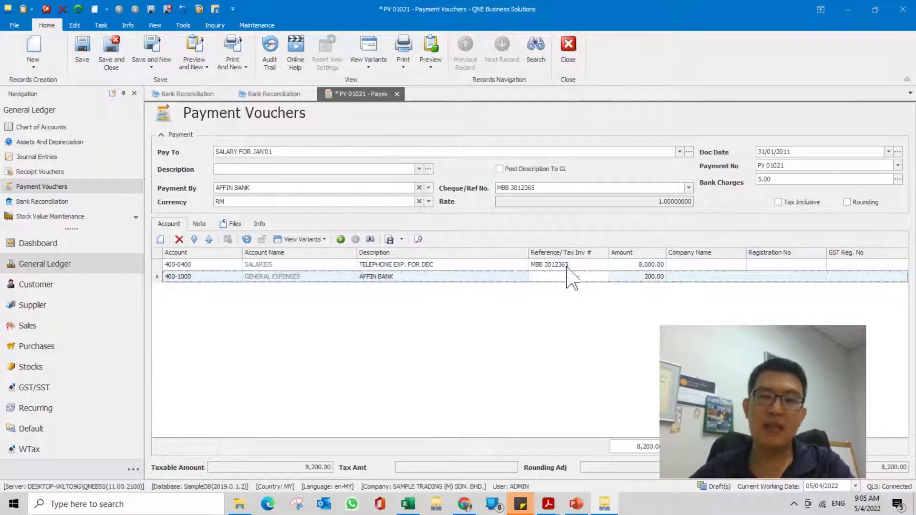
pyautogui.click(83, 50)
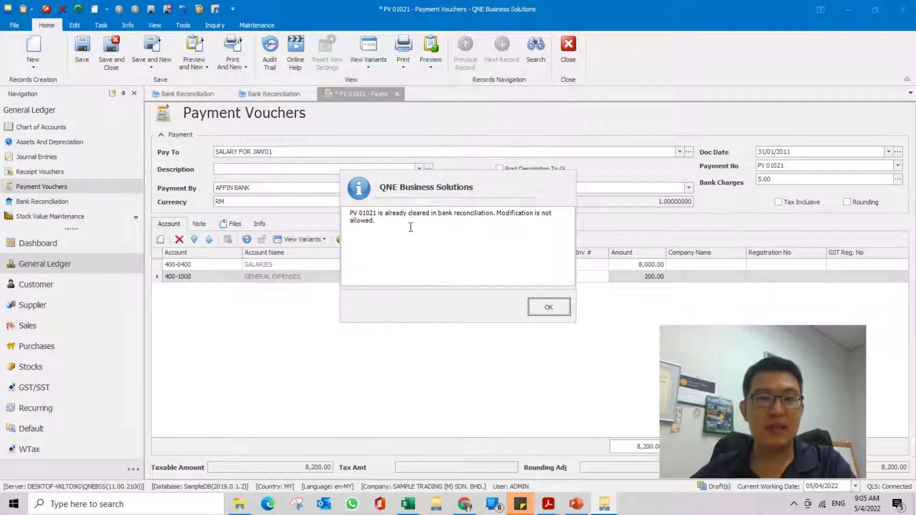
# Dismiss the warning, discard PV 01021's changes, then untick and re-tick its Cleared box.
pyautogui.click(564, 311)
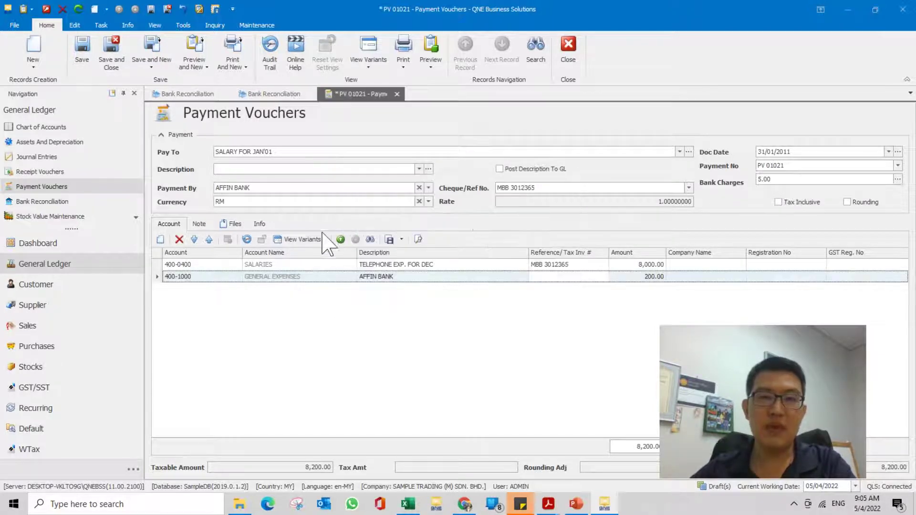
pyautogui.click(398, 94)
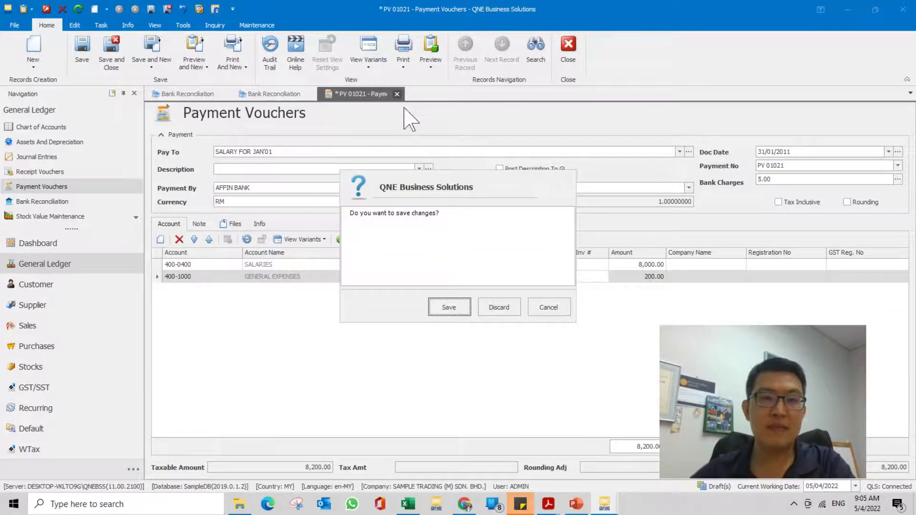
pyautogui.click(500, 308)
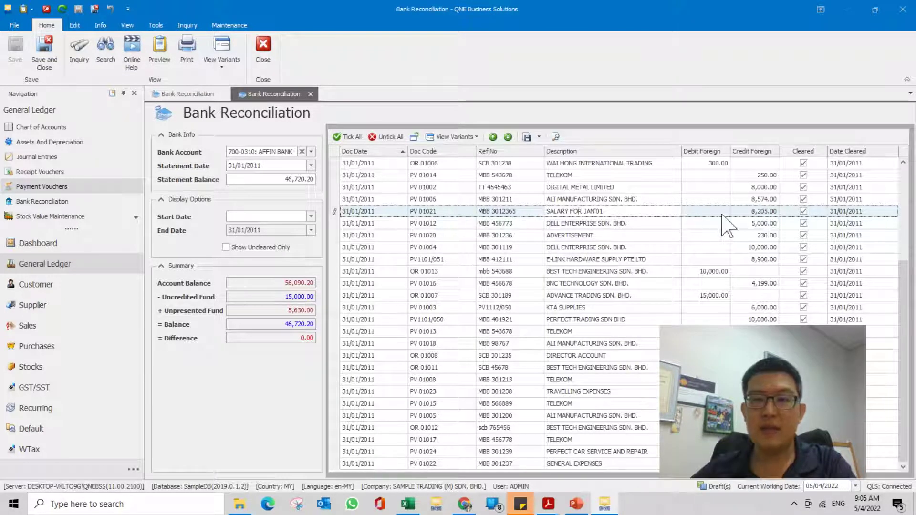
pyautogui.click(804, 211)
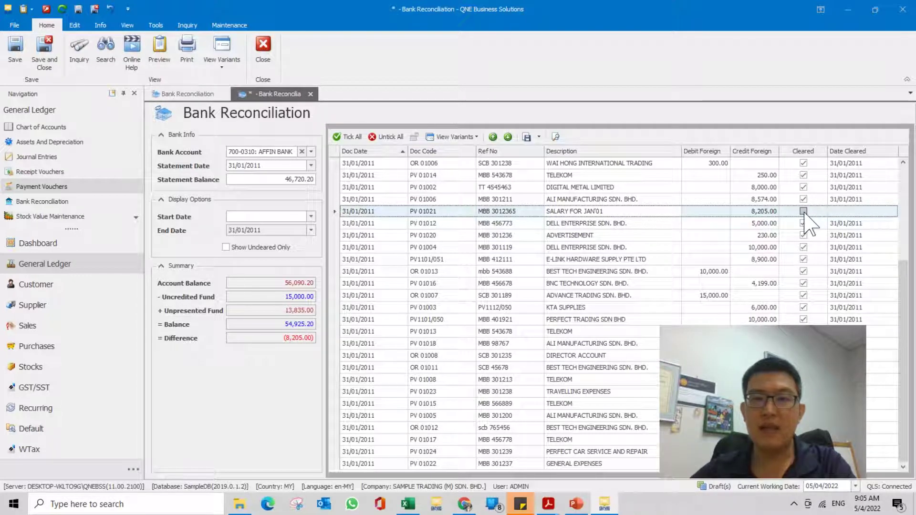
pyautogui.click(803, 212)
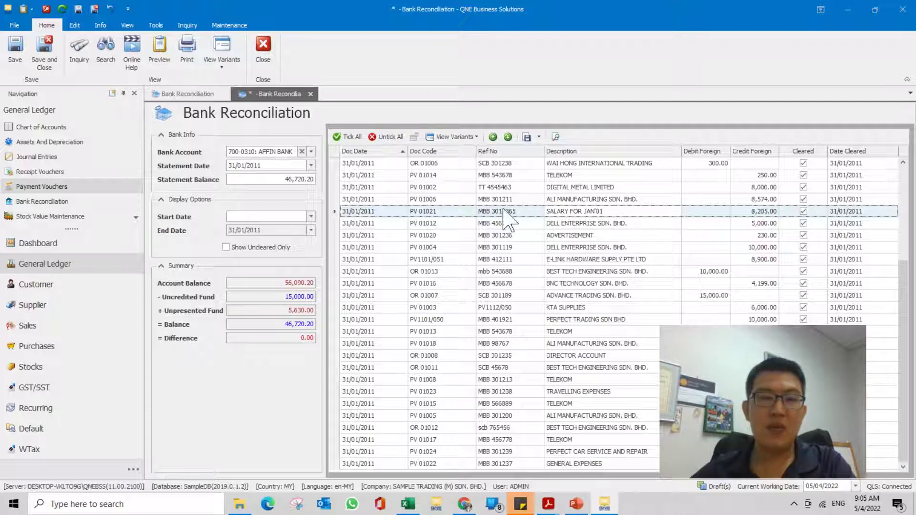
# Review uncleared items, leaving PV 01022 uncleared at (400.00) difference, then show all transactions.
pyautogui.click(225, 248)
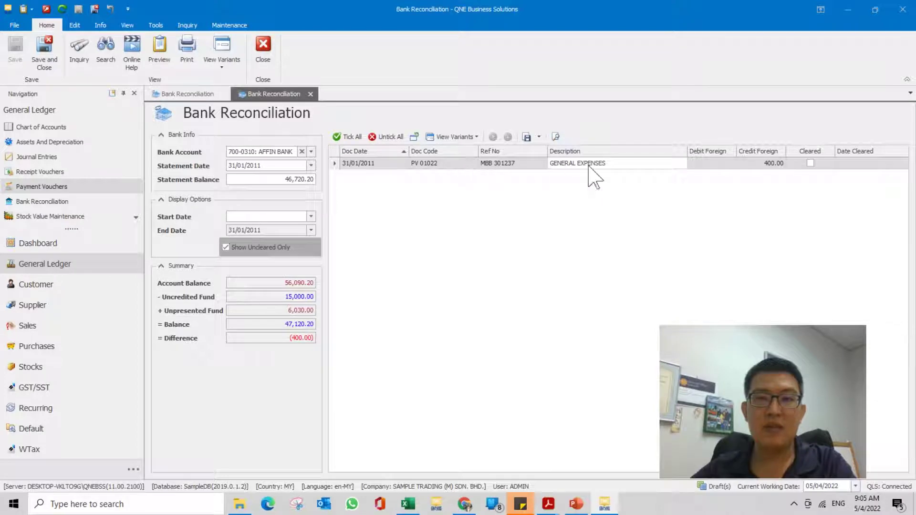
pyautogui.click(810, 163)
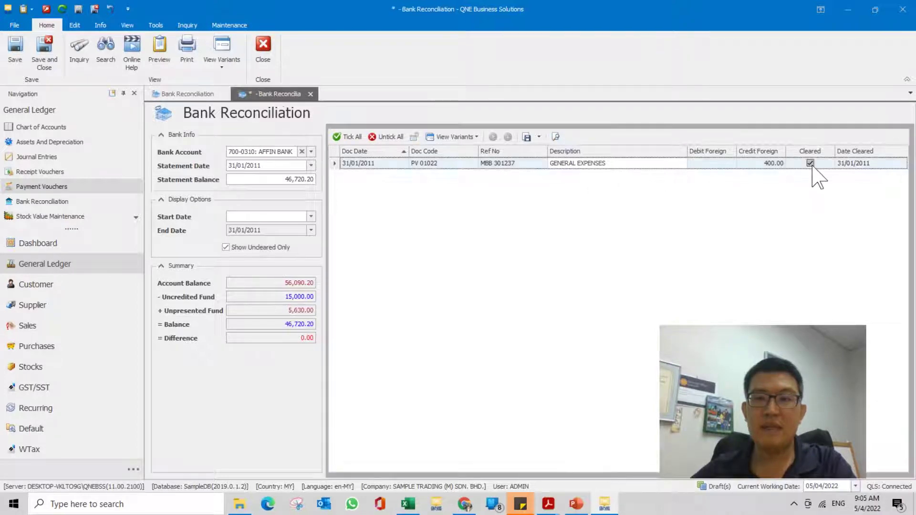
pyautogui.click(226, 247)
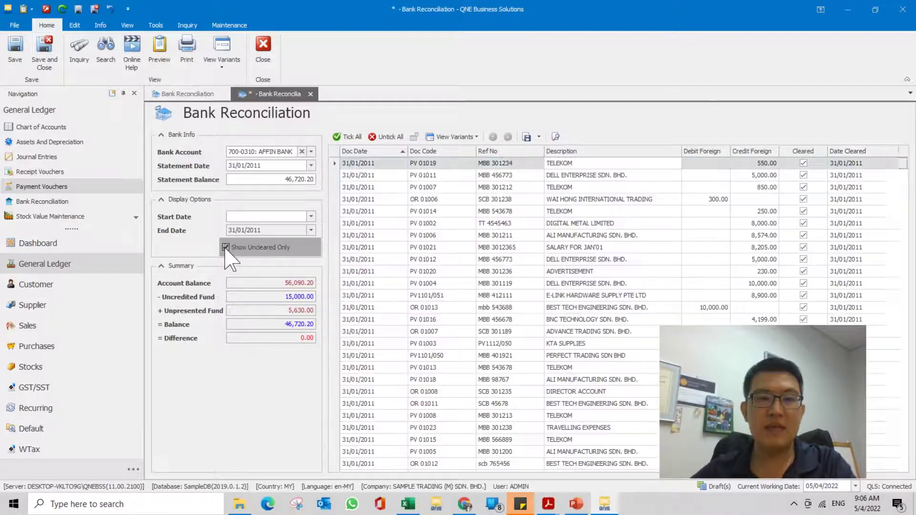
pyautogui.click(226, 247)
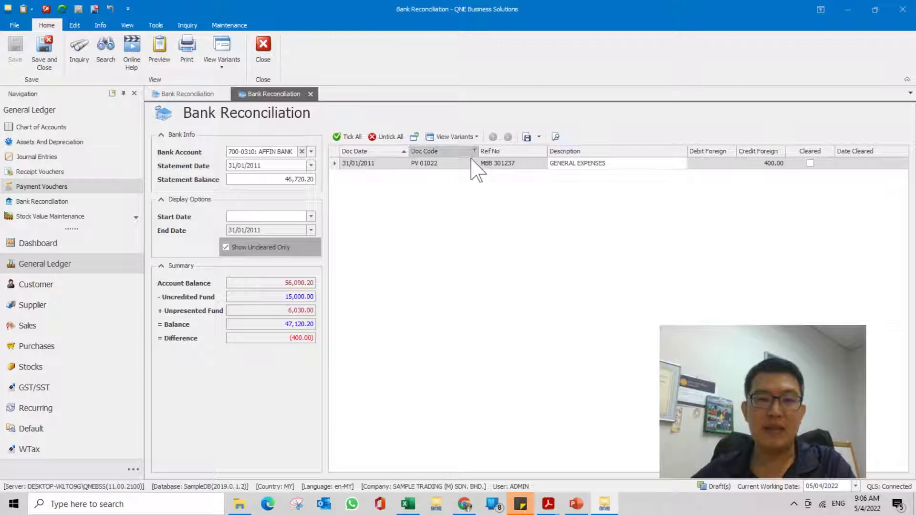
pyautogui.click(226, 248)
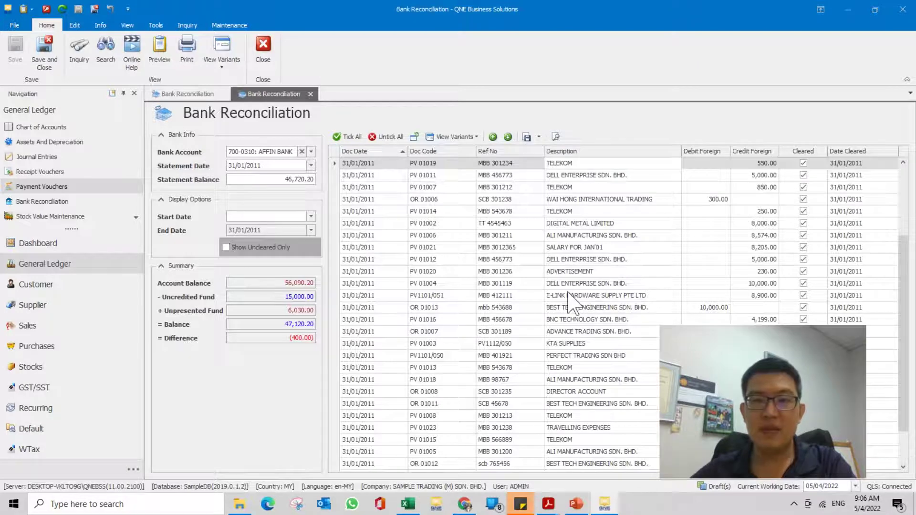
pyautogui.scroll(3, 604, 272)
pyautogui.scroll(-1, 603, 271)
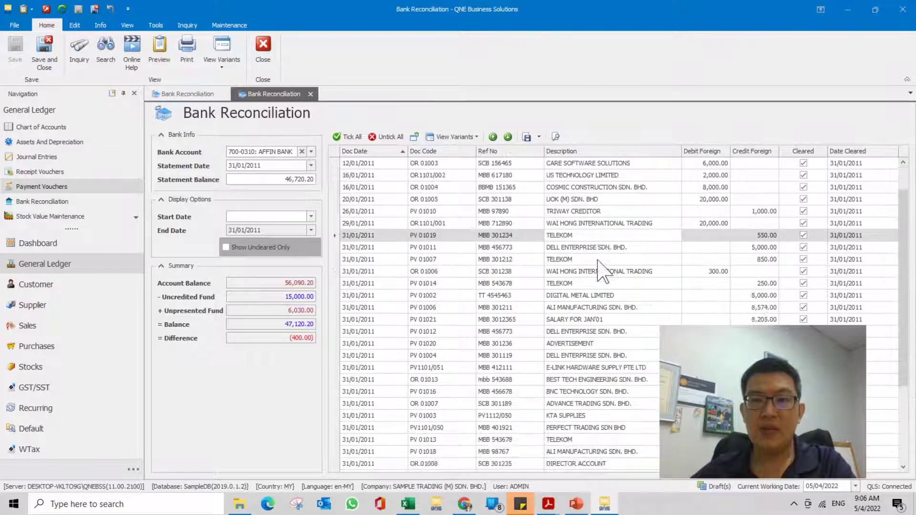
pyautogui.scroll(1, 604, 265)
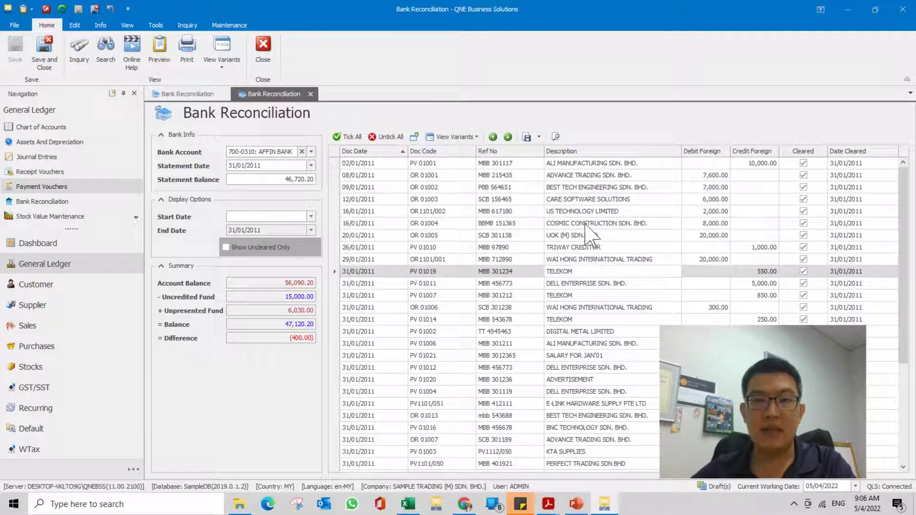
# Untick Cleared for PV 01021 and save the reconciliation, leaving Difference at (8,605.00).
pyautogui.scroll(-3, 590, 234)
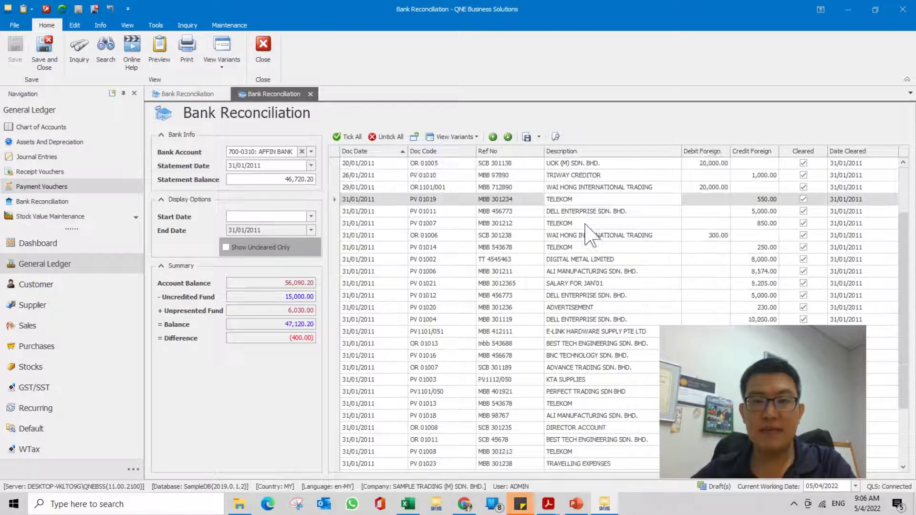
pyautogui.click(568, 248)
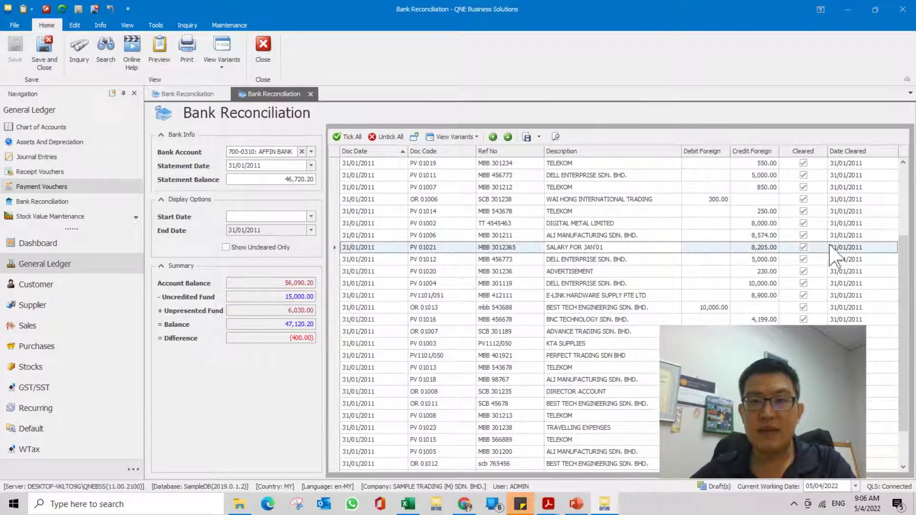
pyautogui.click(803, 248)
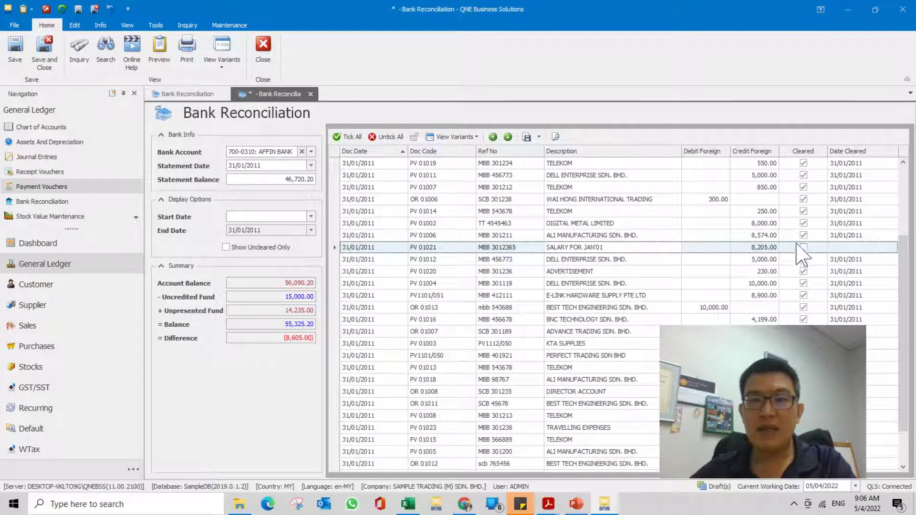
pyautogui.click(15, 53)
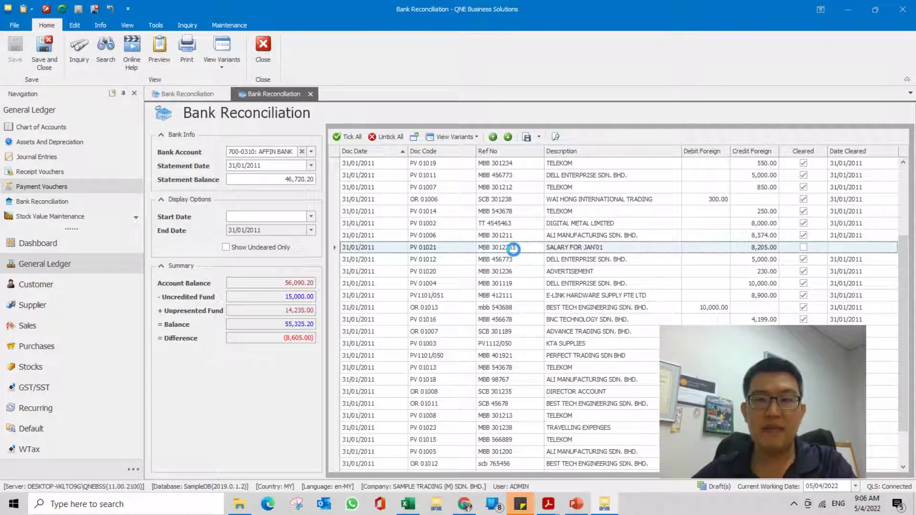
# Open PV 01021 and add a 200.00 line for 400-1000 GENERAL EXPENSES.
pyautogui.doubleClick(513, 249)
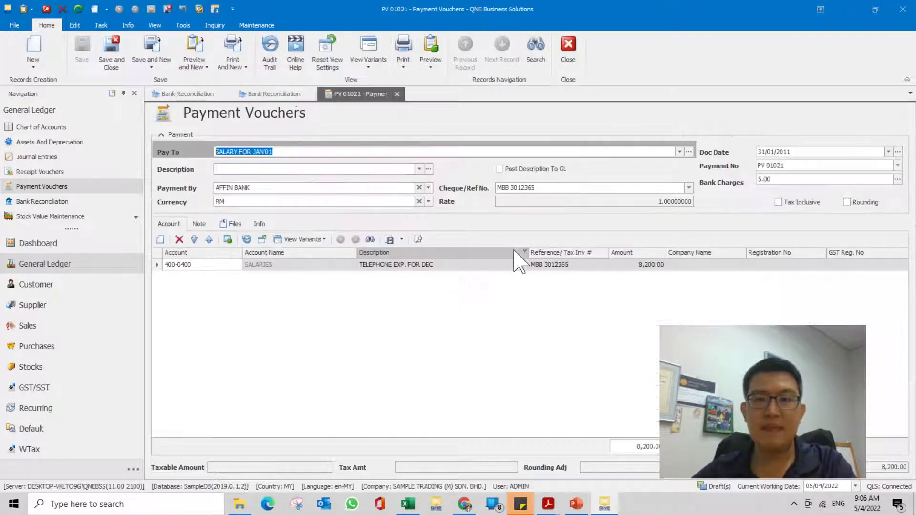
pyautogui.click(159, 239)
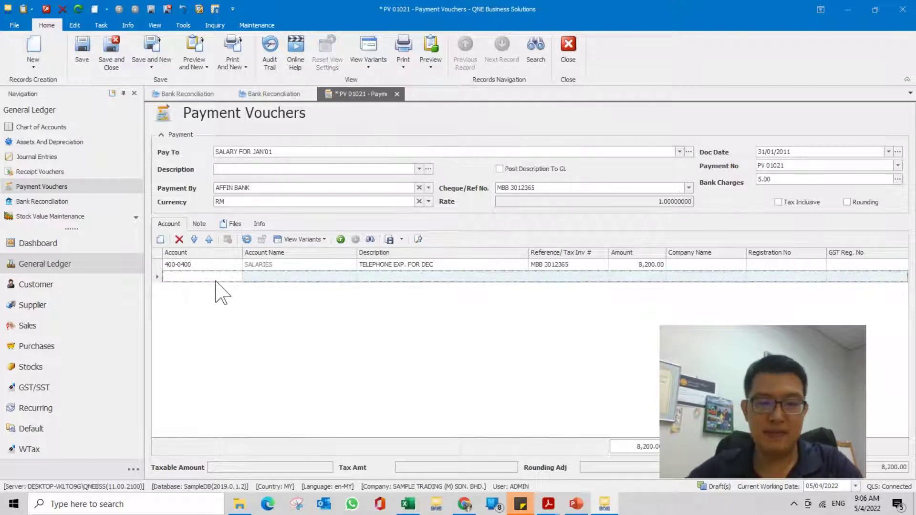
pyautogui.write('general')
pyautogui.press('Return')
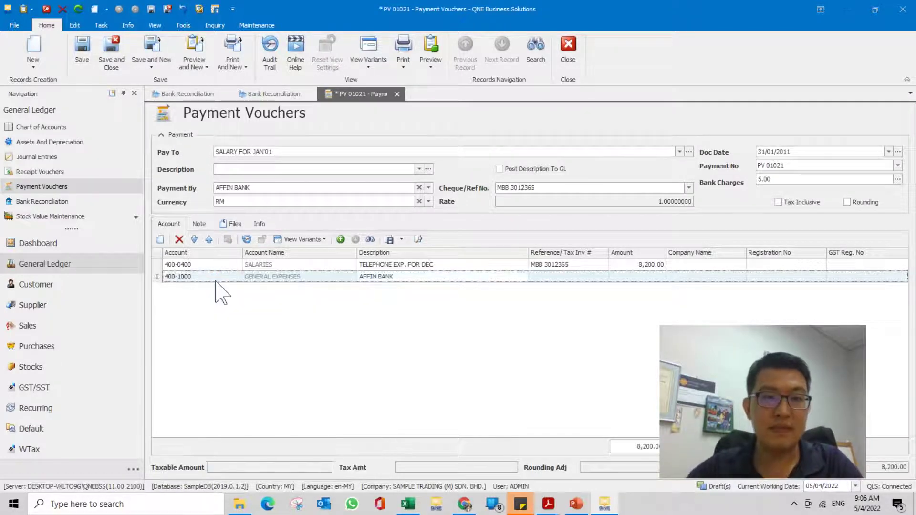
pyautogui.click(651, 277)
pyautogui.write('200')
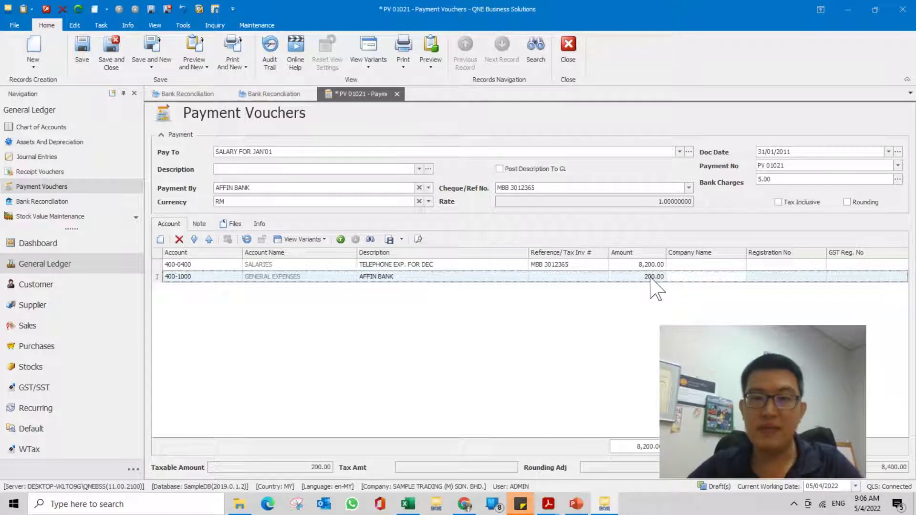
# Change the salaries amount to 8,000.00 and save the voucher.
pyautogui.click(644, 265)
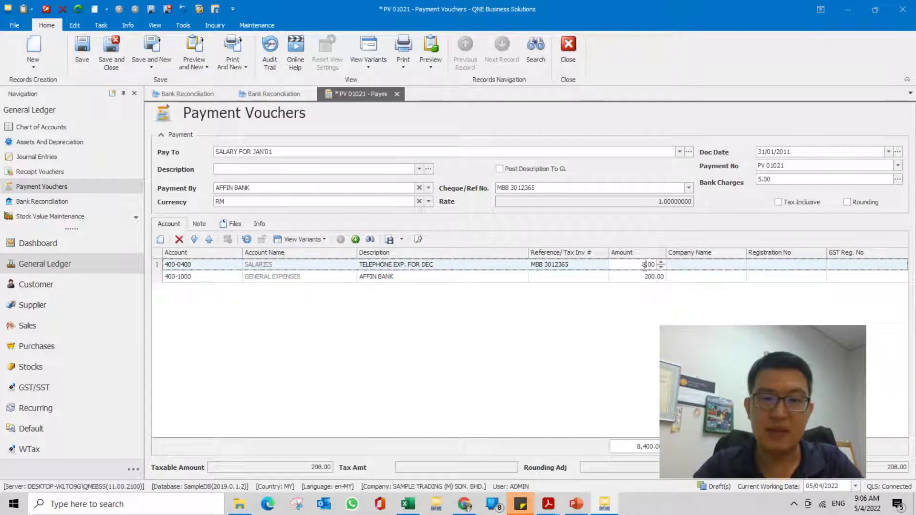
pyautogui.write('00')
pyautogui.press('Return')
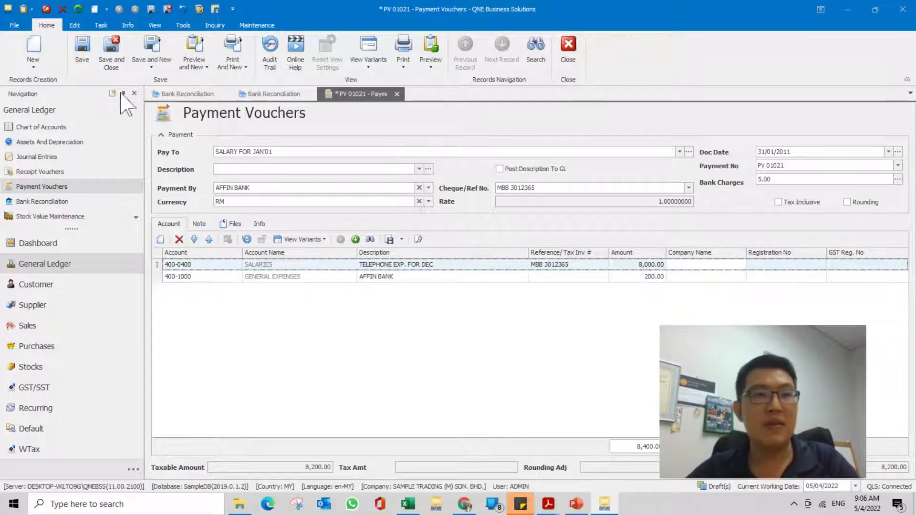
pyautogui.click(90, 52)
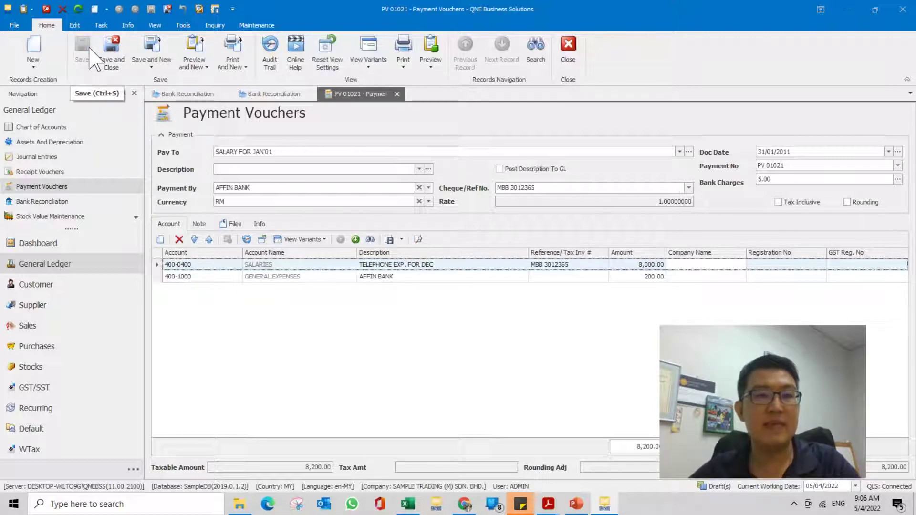
# Re-tick PV 01021 and try saving, then refresh the reconciliation and discard the unsaved changes.
pyautogui.click(396, 94)
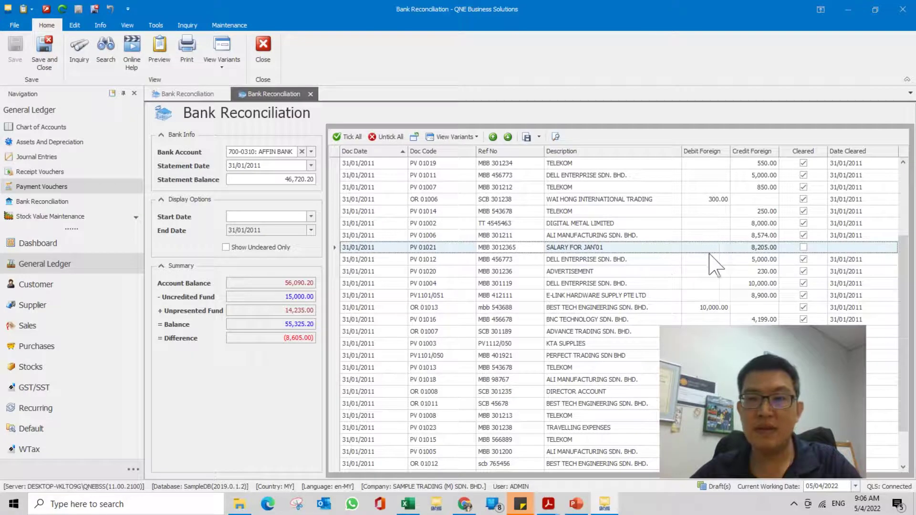
pyautogui.click(804, 248)
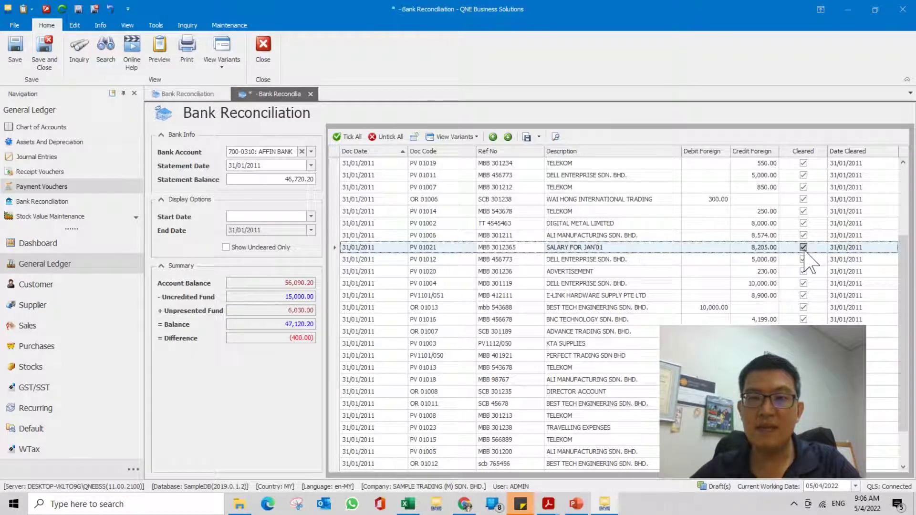
pyautogui.click(16, 55)
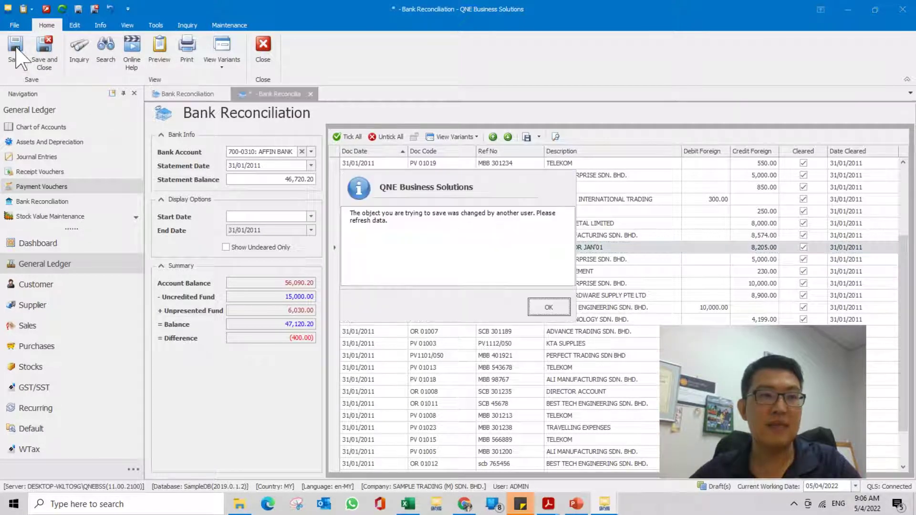
pyautogui.click(548, 308)
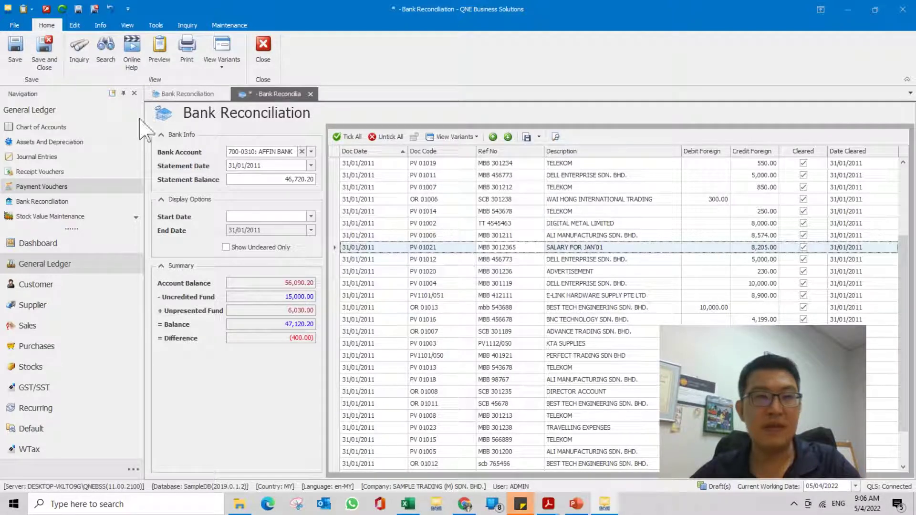
pyautogui.click(62, 8)
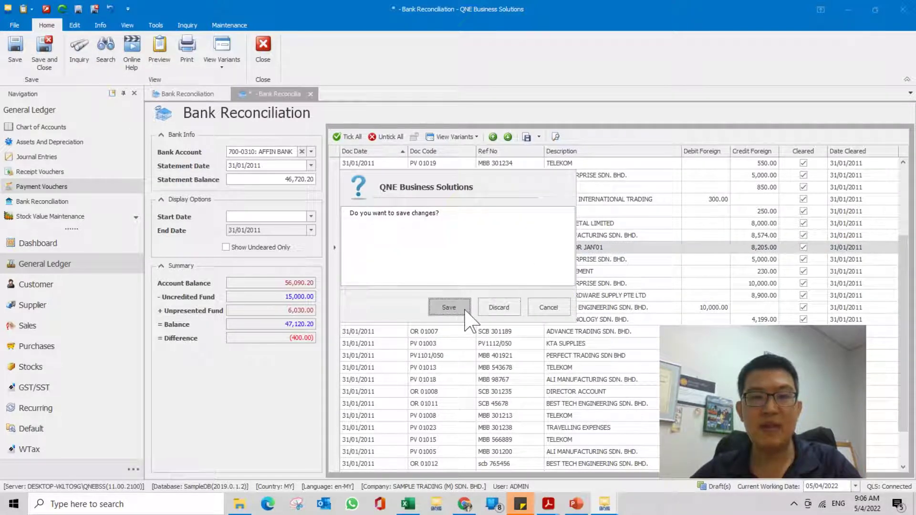
pyautogui.click(497, 309)
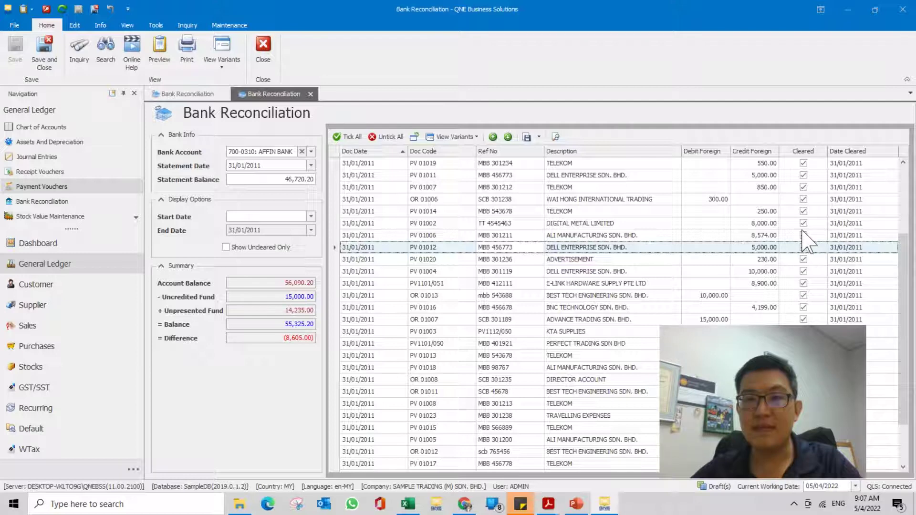
# Sort the reconciliation entries by Doc Date, newest first.
pyautogui.scroll(-2, 667, 280)
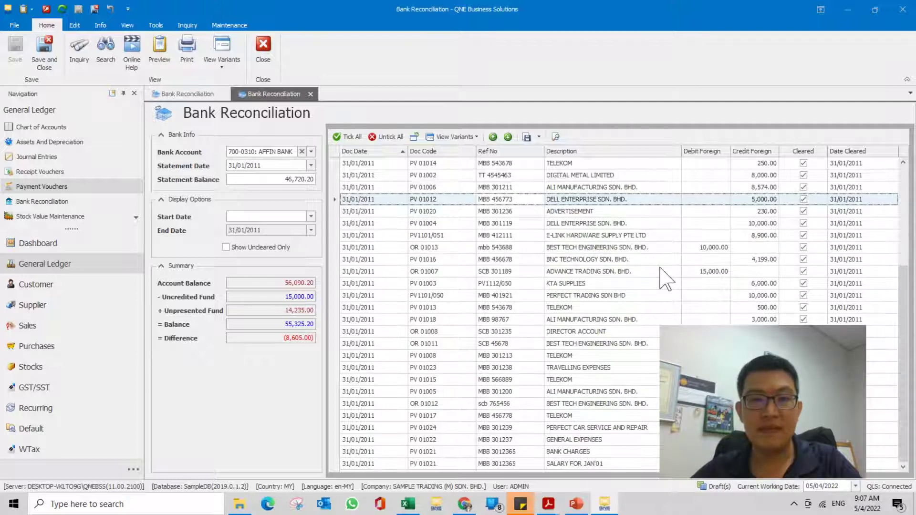
pyautogui.scroll(5, 667, 280)
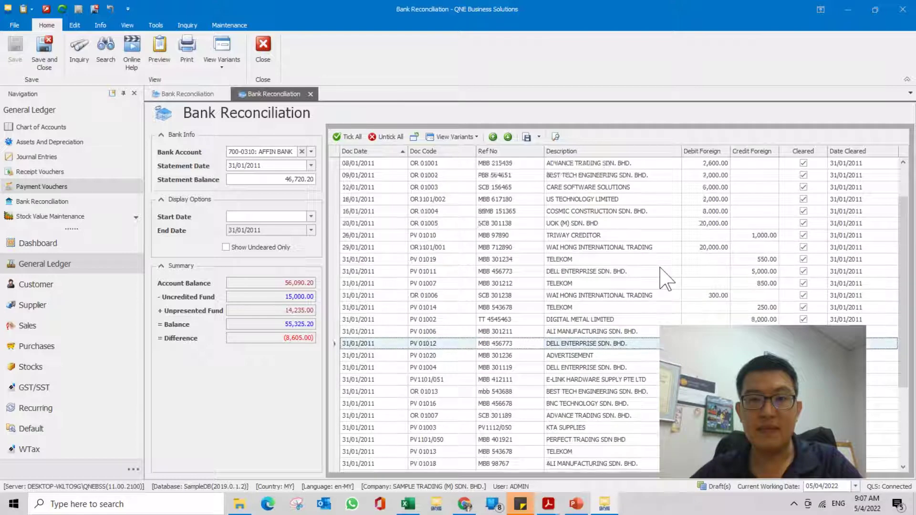
pyautogui.click(585, 295)
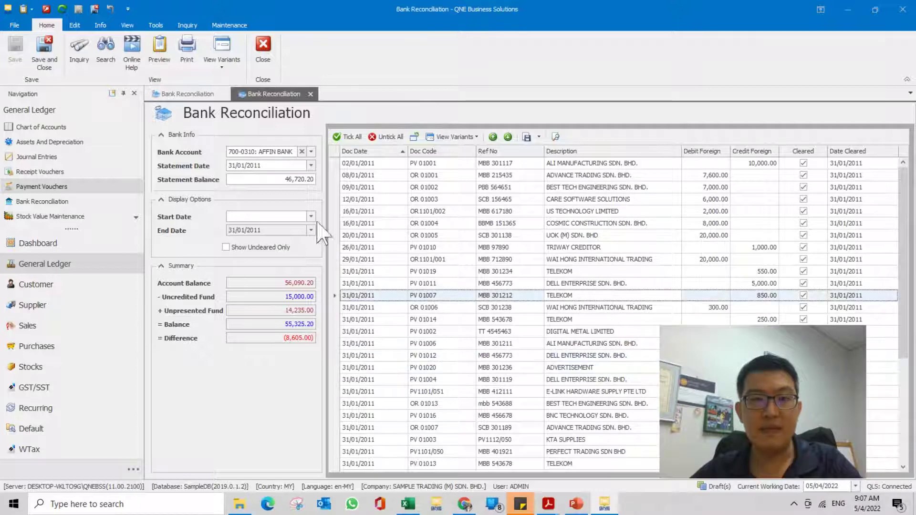
pyautogui.click(374, 152)
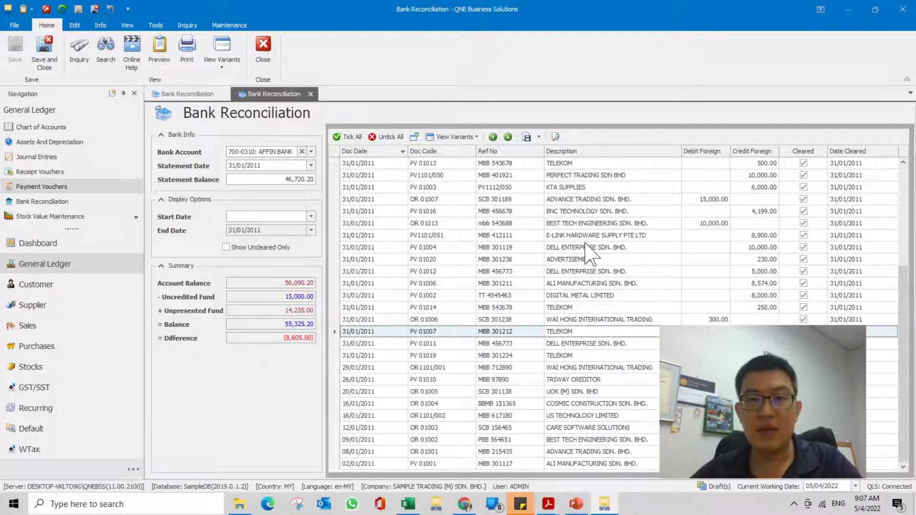
pyautogui.click(588, 273)
pyautogui.scroll(4, 588, 278)
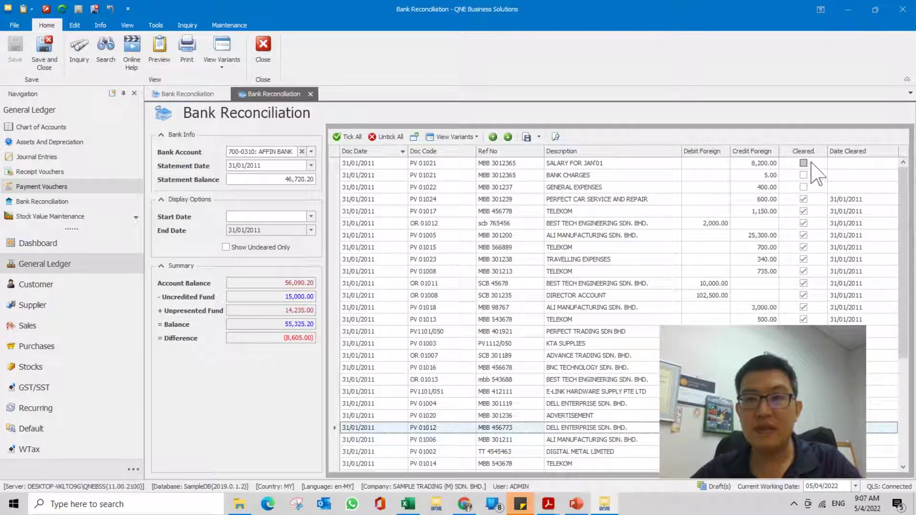
# Clear the SALARY FOR JAN'01, GENERAL EXPENSES and BANK CHARGES entries and save.
pyautogui.click(804, 163)
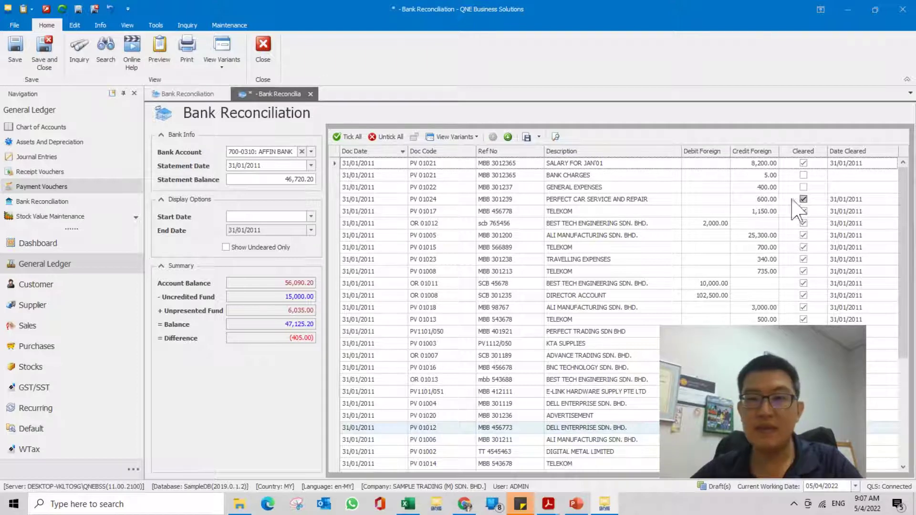
pyautogui.click(804, 187)
pyautogui.click(803, 176)
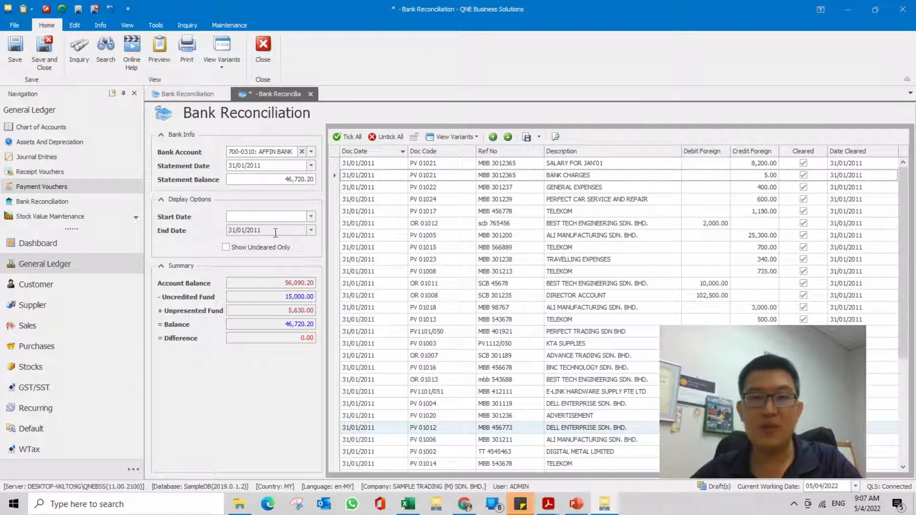
pyautogui.click(15, 50)
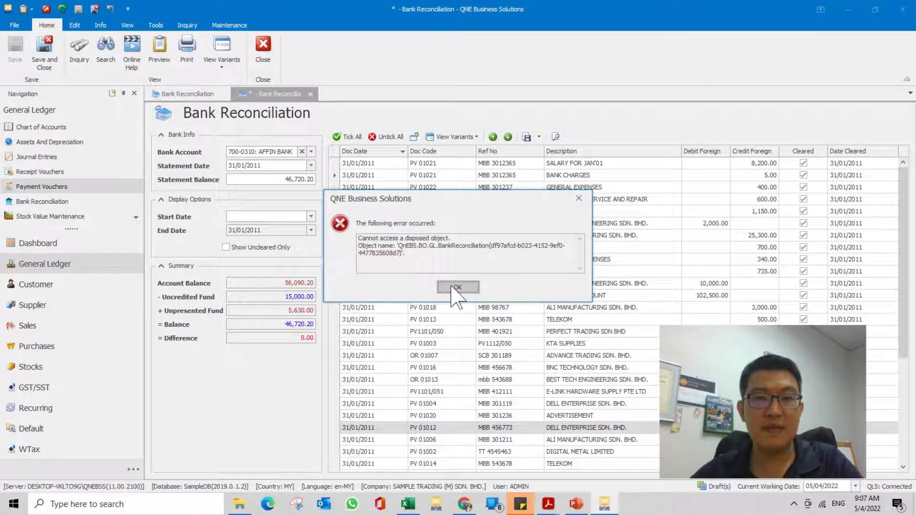
pyautogui.press('Return')
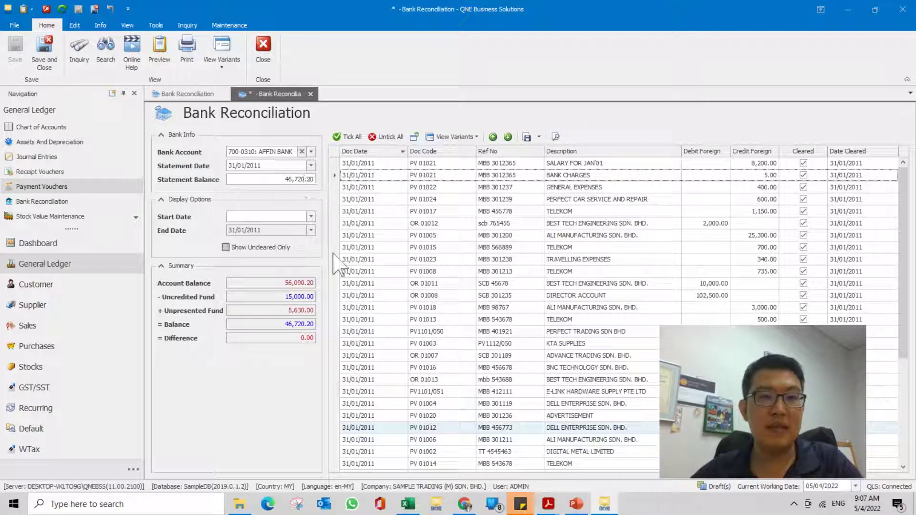
# Close the second reconciliation, then delete the 31/03/2011 AFFIN BANK record from the saved list.
pyautogui.click(311, 94)
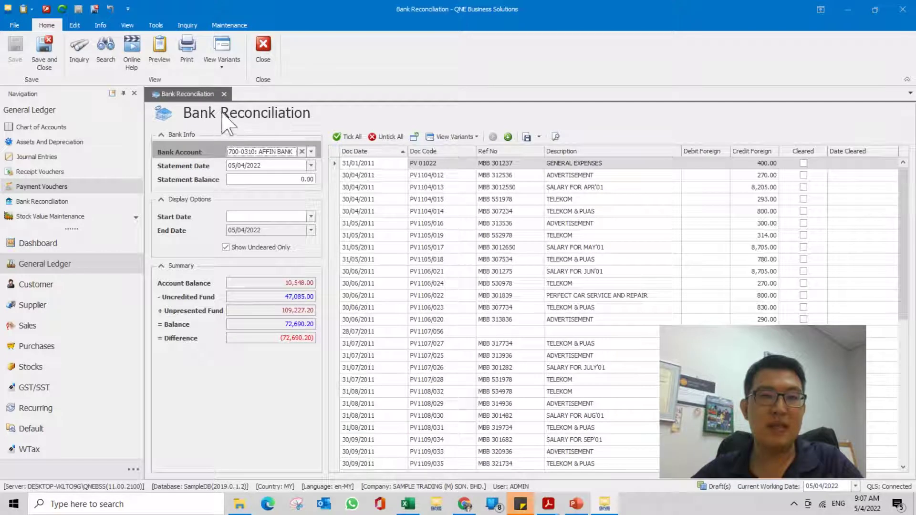
pyautogui.click(107, 62)
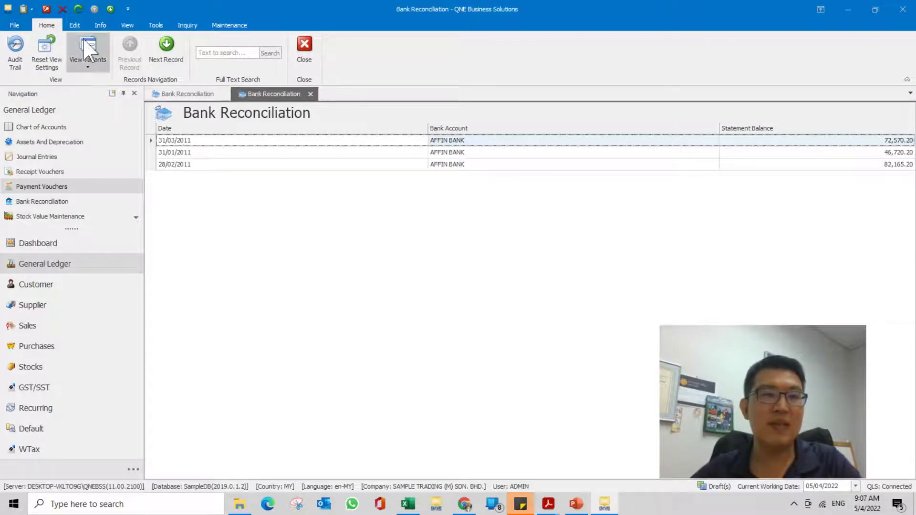
pyautogui.click(62, 9)
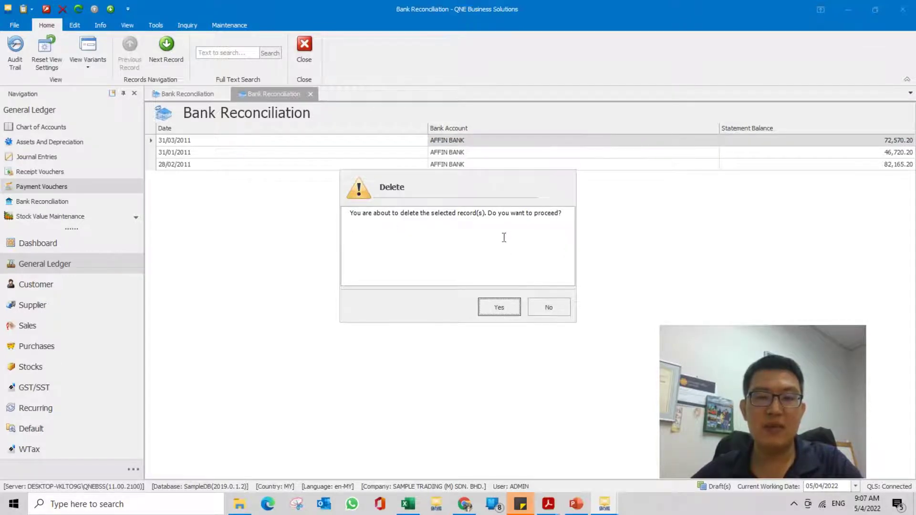
pyautogui.click(510, 311)
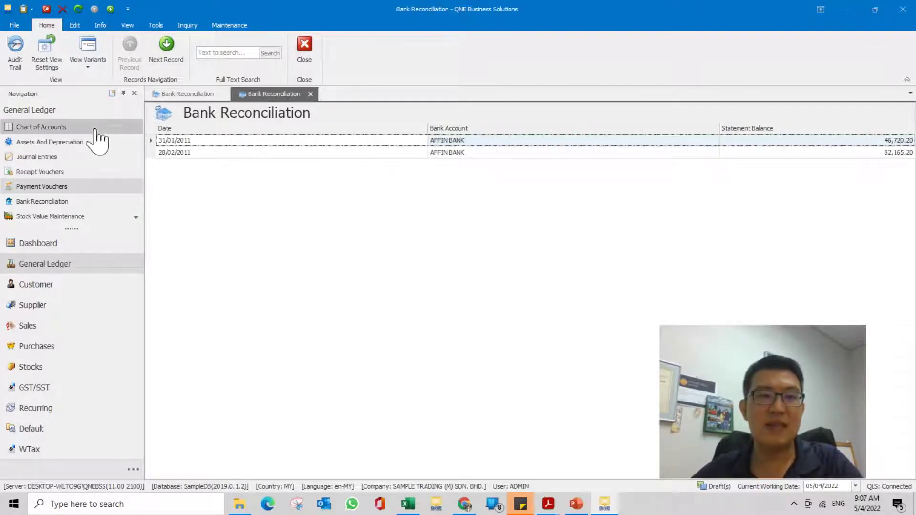